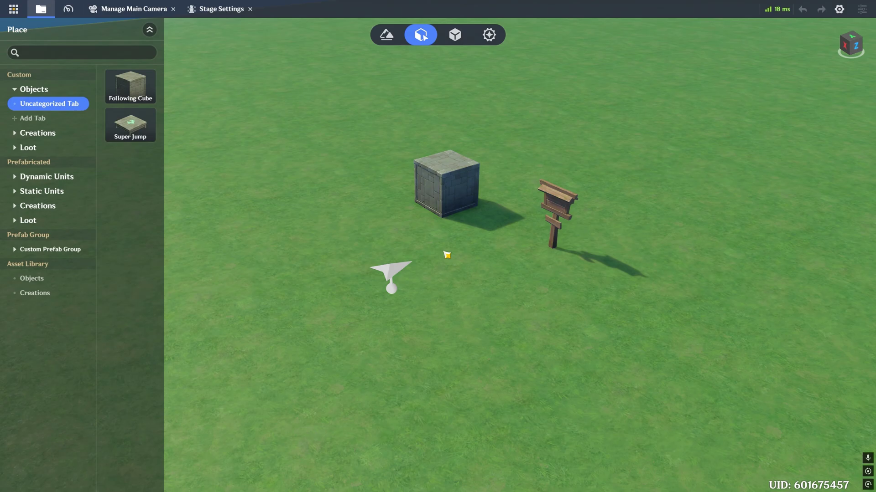
- Open the advanced editing of the wooden road sign's Tab component and inspect its Destroy Cube tab next to the stone cube
key("w")
key("d")
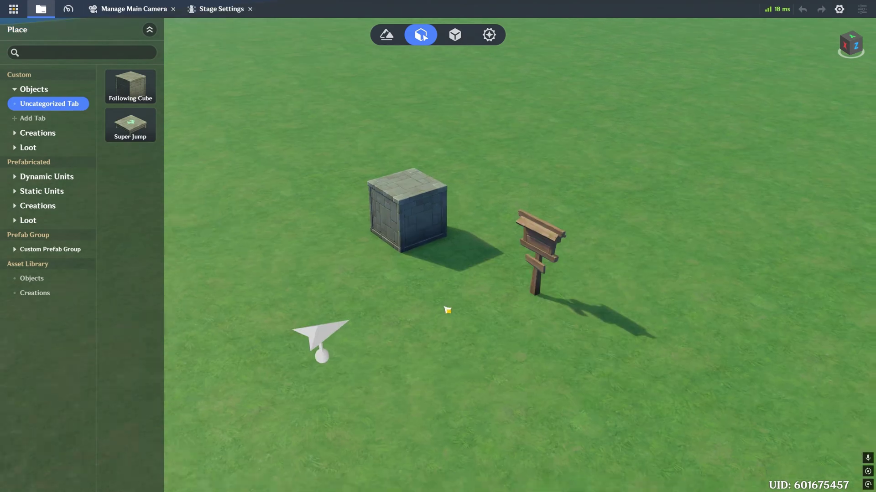
key("a")
key("s")
key("d")
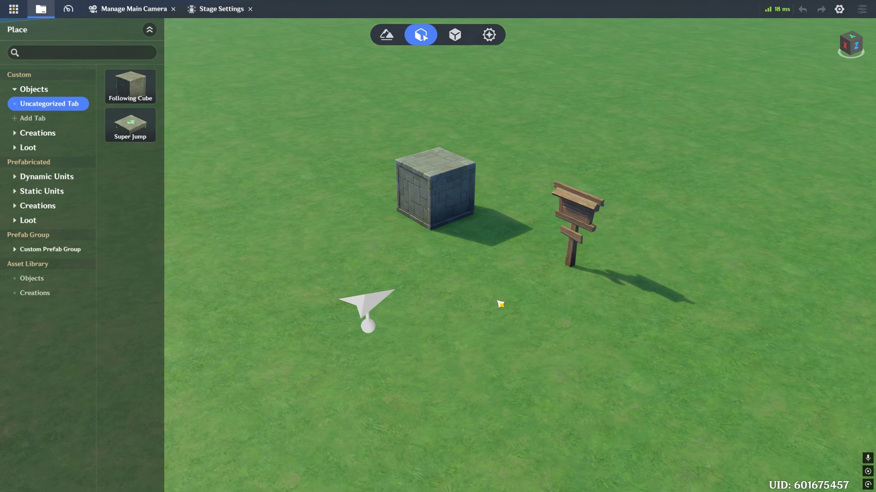
right_click_drag(585, 296, 565, 319)
left_click(568, 173)
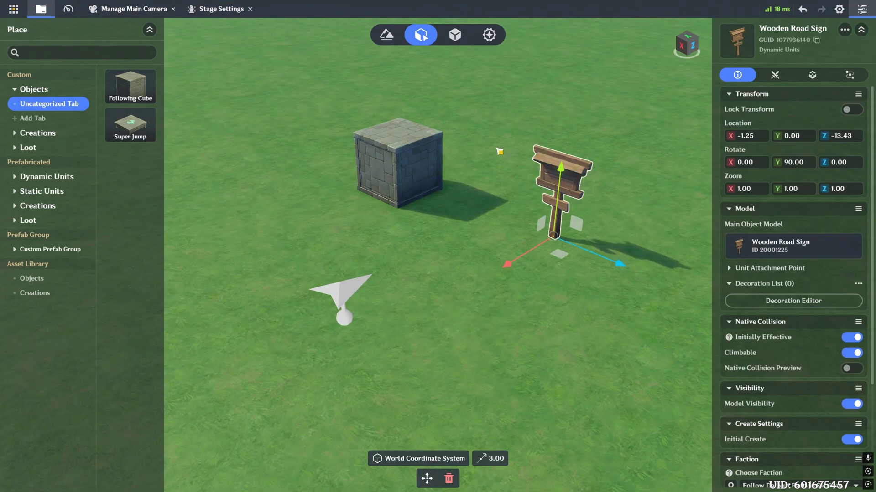
left_click(812, 75)
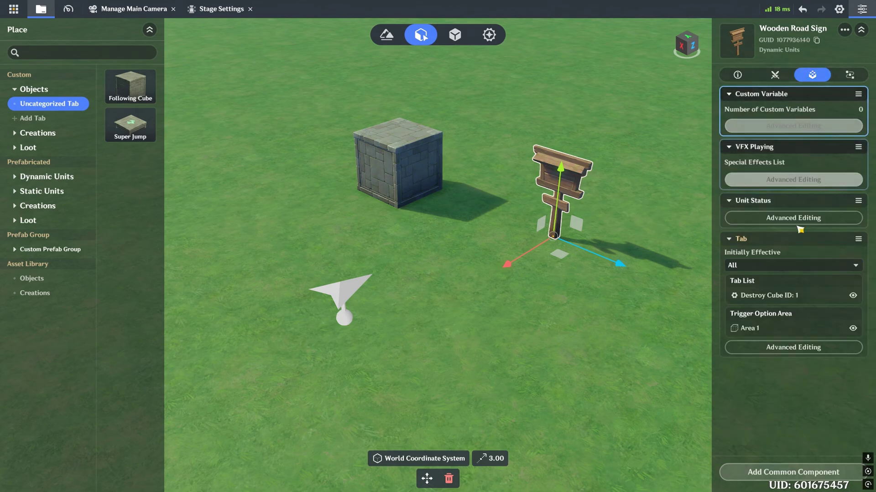
left_click(789, 347)
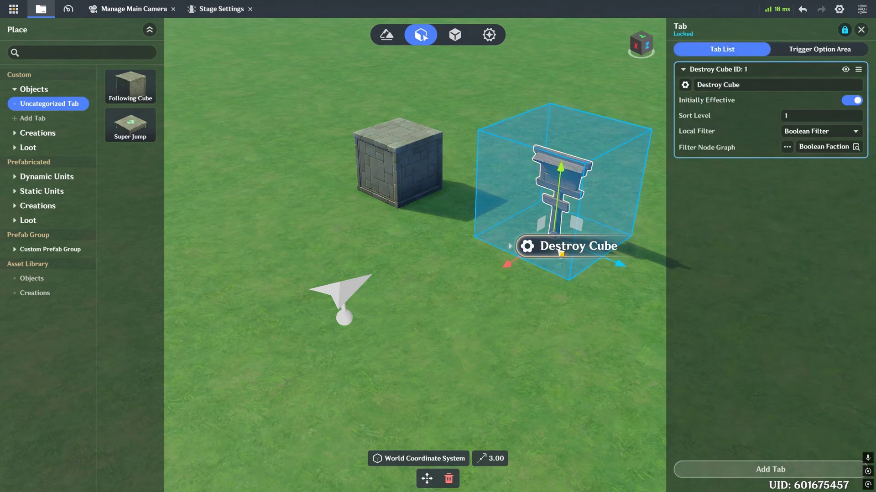
right_click_drag(617, 255, 632, 257)
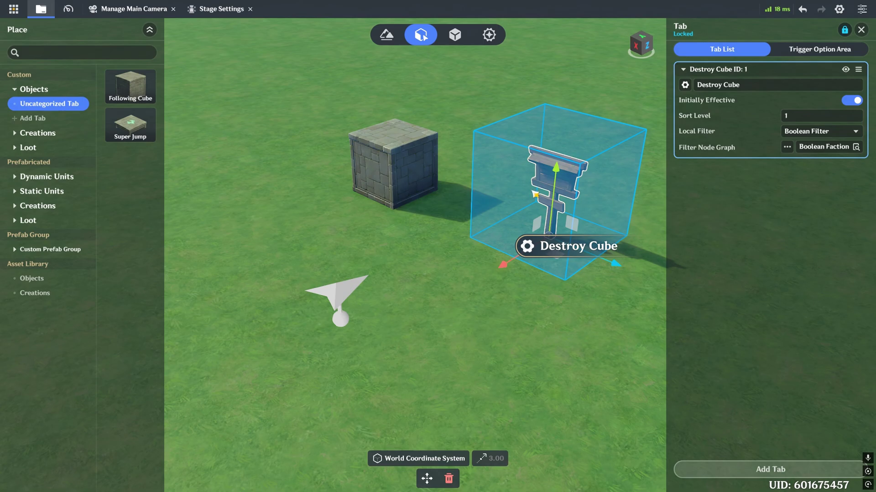
left_click(414, 185)
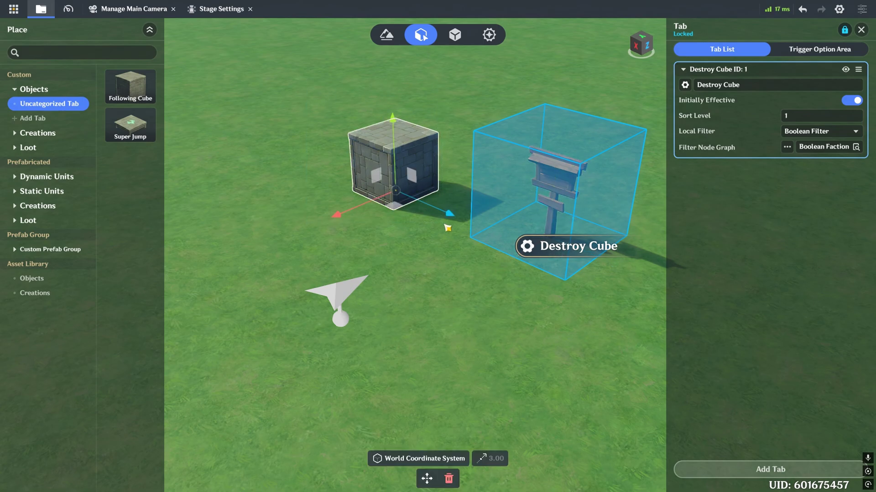
left_click(429, 259)
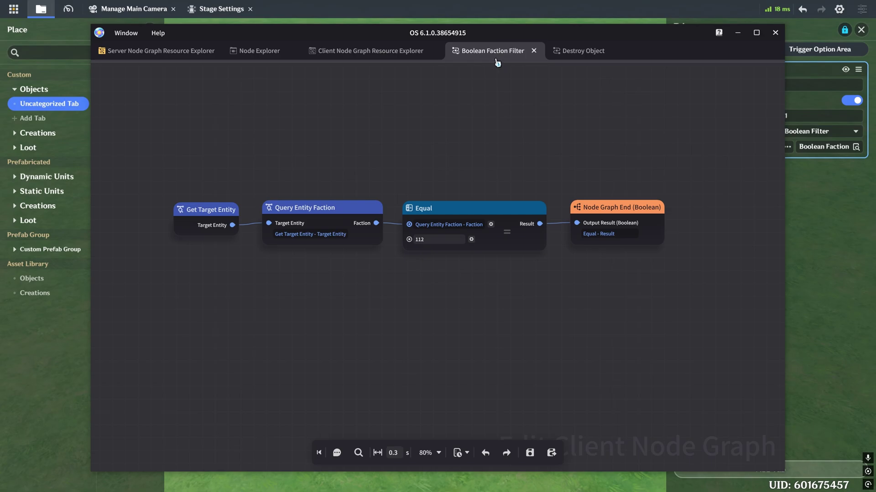
- Review the Destroy Object server node graph, checking the GUID in its Query Entity by GUID node
left_click(566, 50)
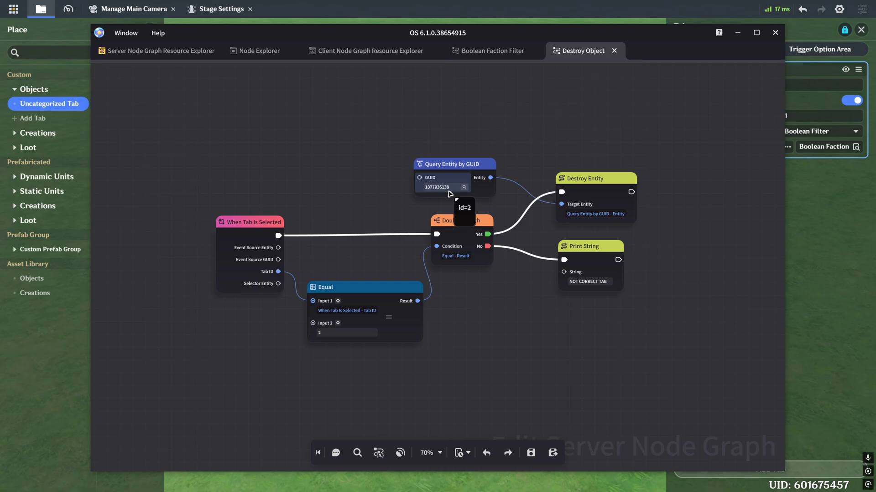
double_click(421, 186)
scroll(380, 174, "up", 1)
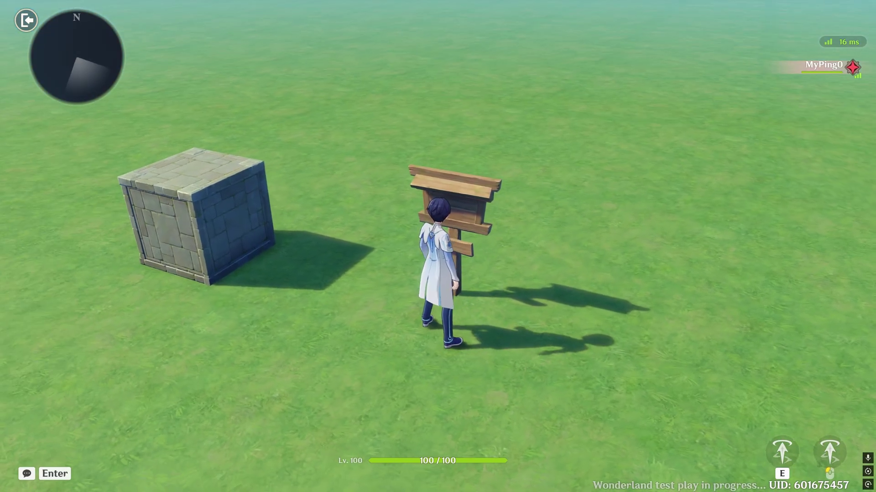
- Test-play the stage and walk the character around the wooden road sign to check for its tab option
key("a")
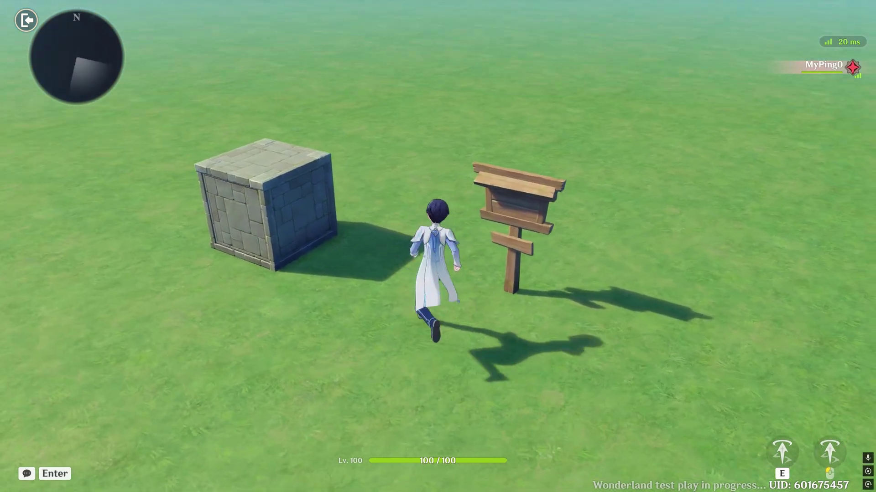
key("d")
key("d")
key("a")
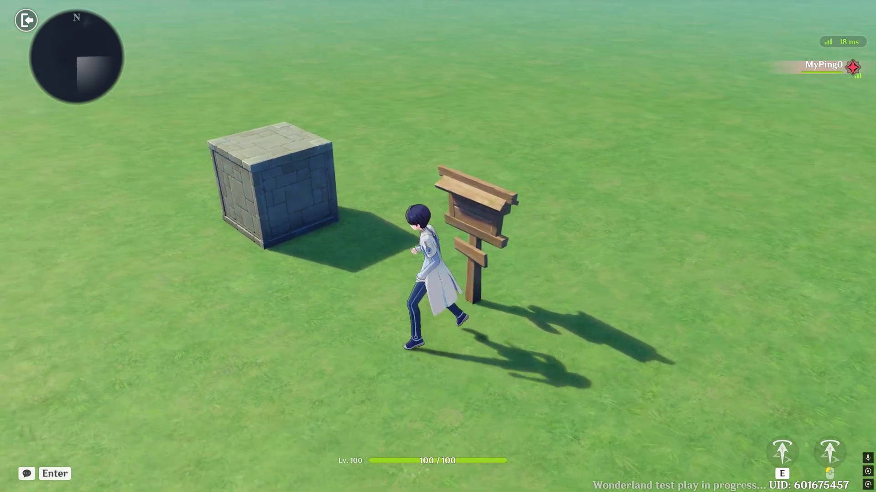
key("s")
key("d")
key("w")
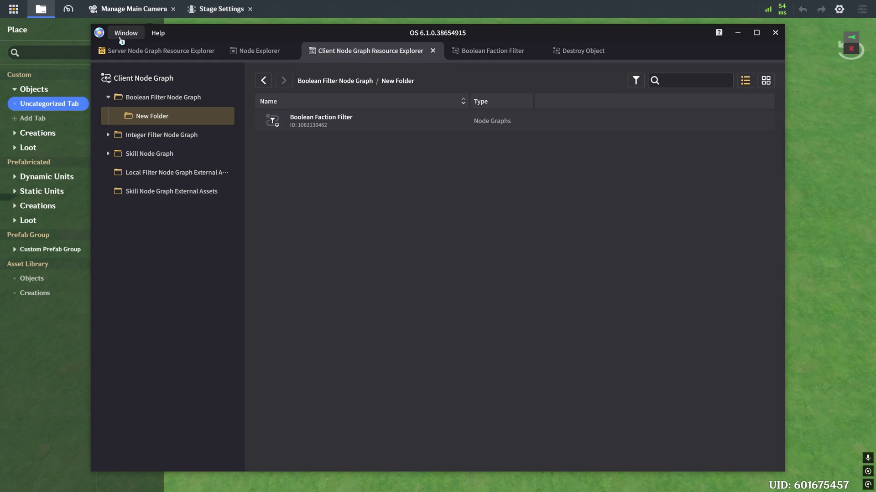
- Open the Log window and select the Boolean Faction Filter client node graph for logging
left_click(123, 39)
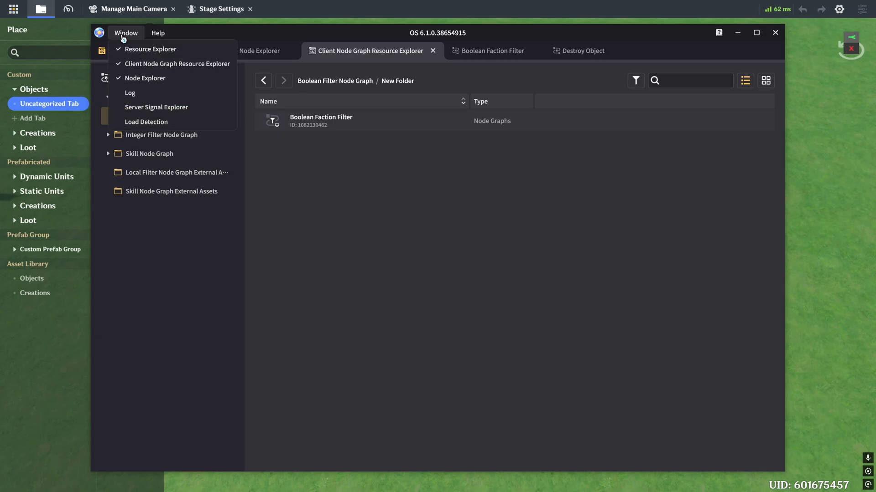
left_click(130, 93)
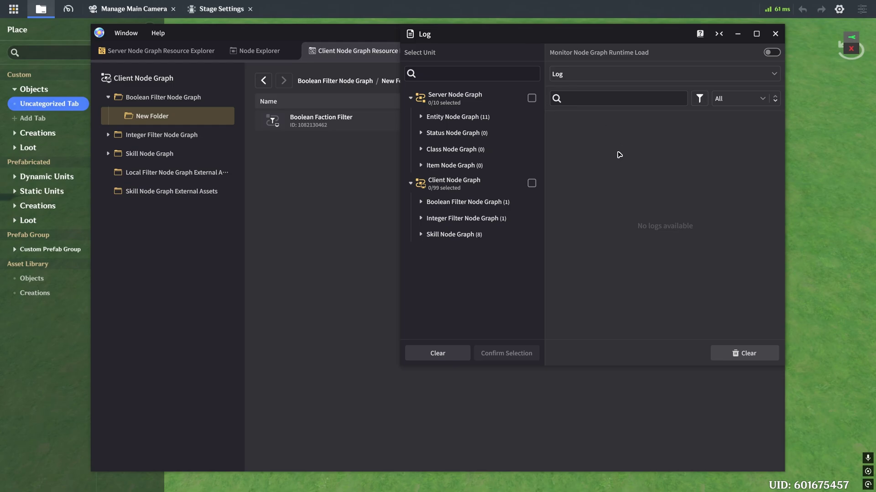
left_click(506, 206)
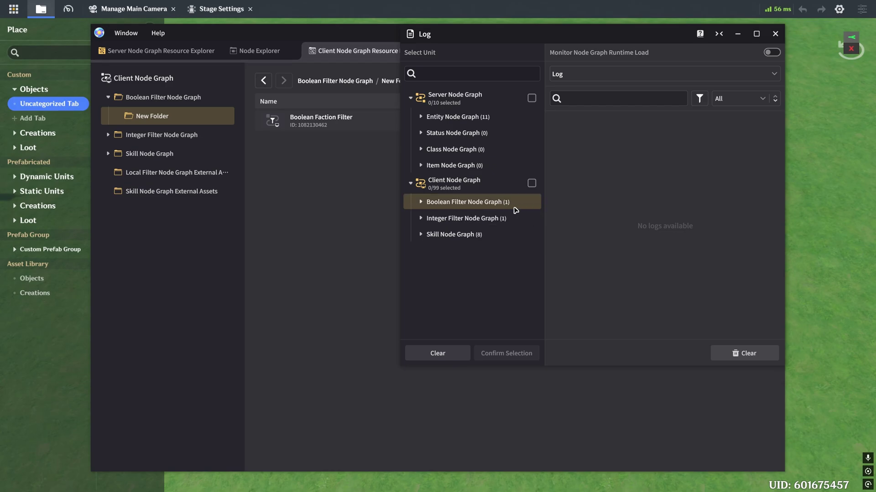
left_click(420, 203)
left_click(455, 235)
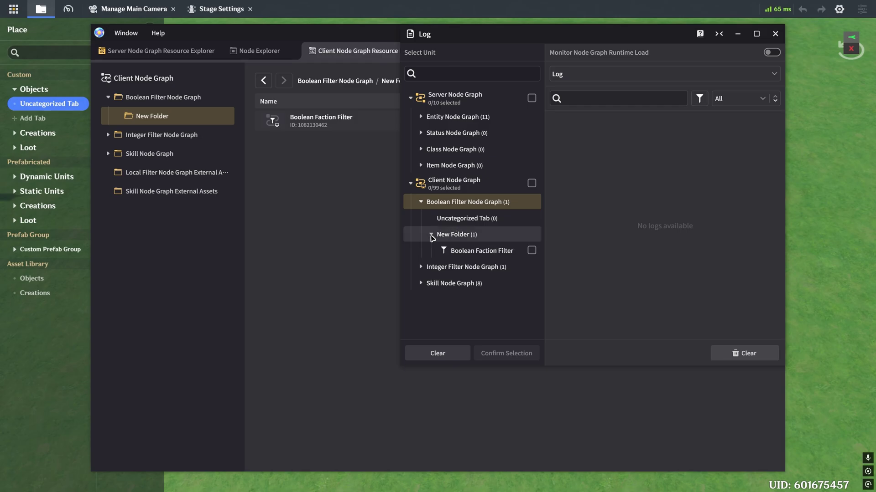
left_click(532, 251)
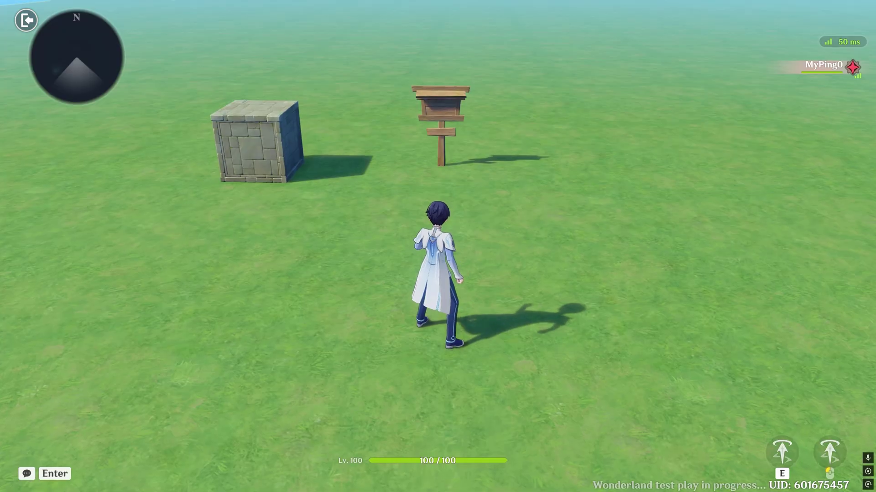
- Move the character near the road sign in the test play and review the Boolean Faction Filter log entries
key("w")
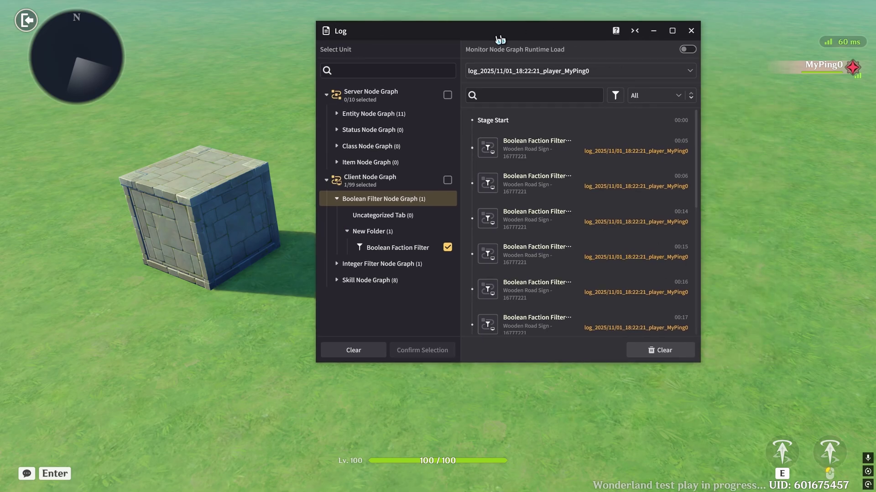
left_click_drag(611, 147, 612, 297)
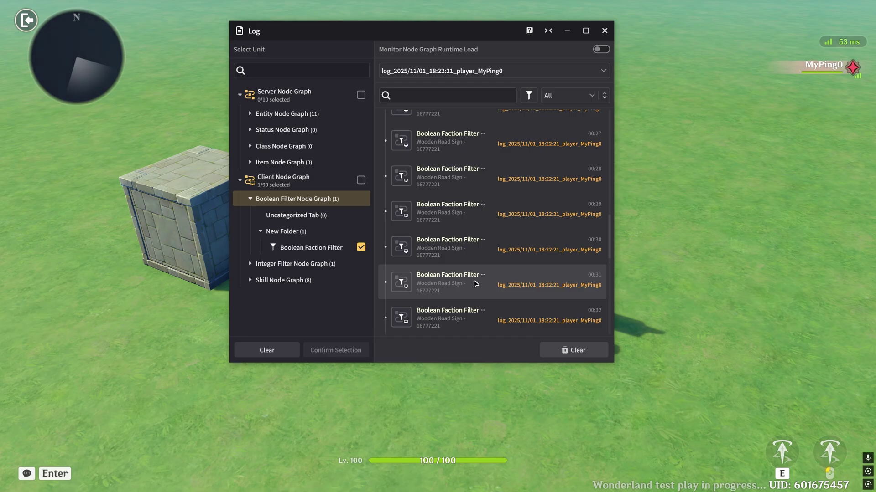
key("Escape")
key("e")
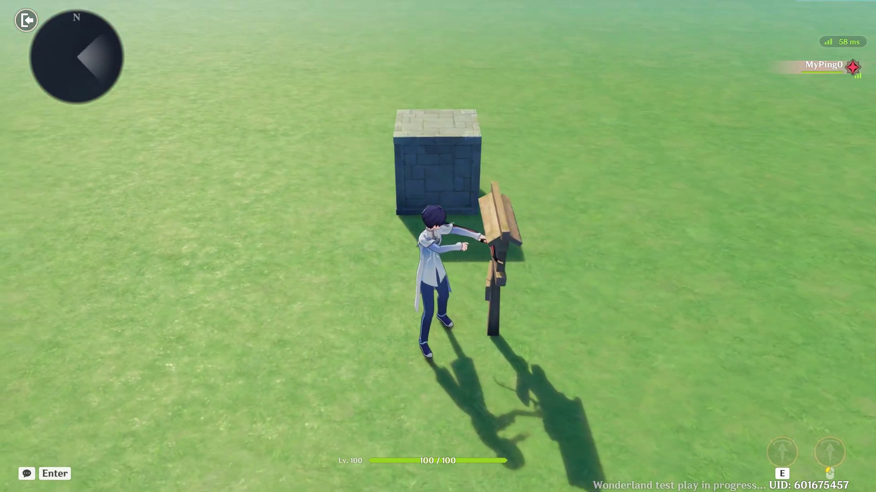
key("a")
key("alt+Tab")
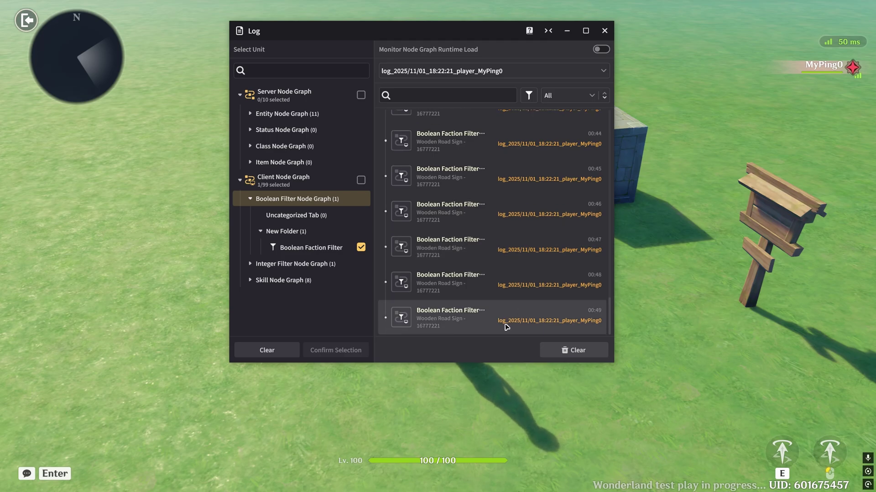
left_click_drag(611, 213, 612, 213)
scroll(611, 214, "up", 15)
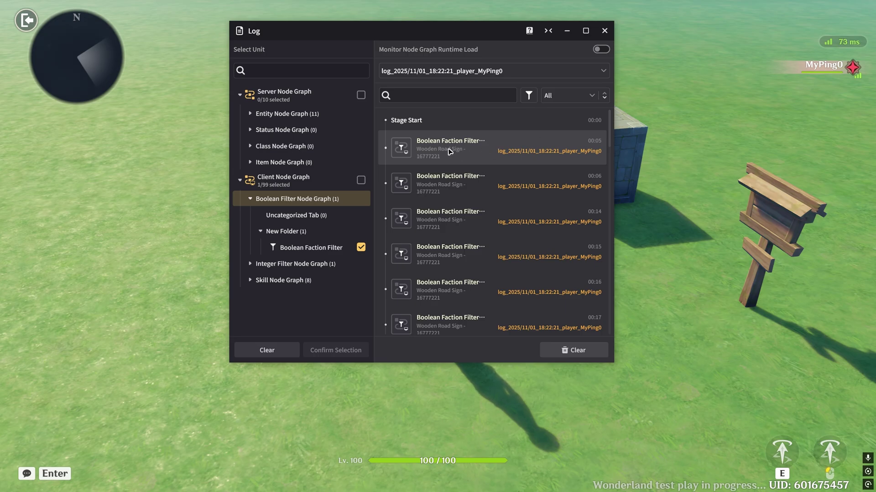
- Open the first Boolean Faction Filter log entry in debug mode and inspect each node's runtime inputs and outputs
left_click(430, 158)
double_click(428, 148)
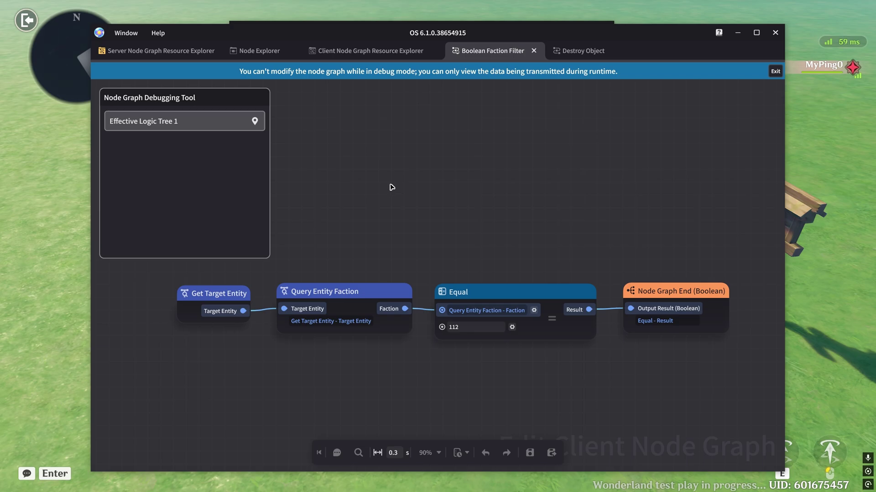
mouse_move(318, 293)
mouse_move(212, 297)
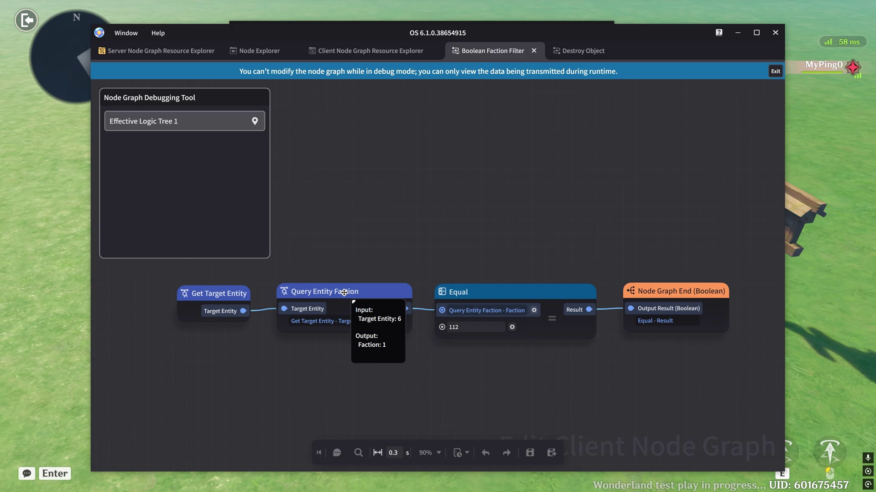
mouse_move(490, 292)
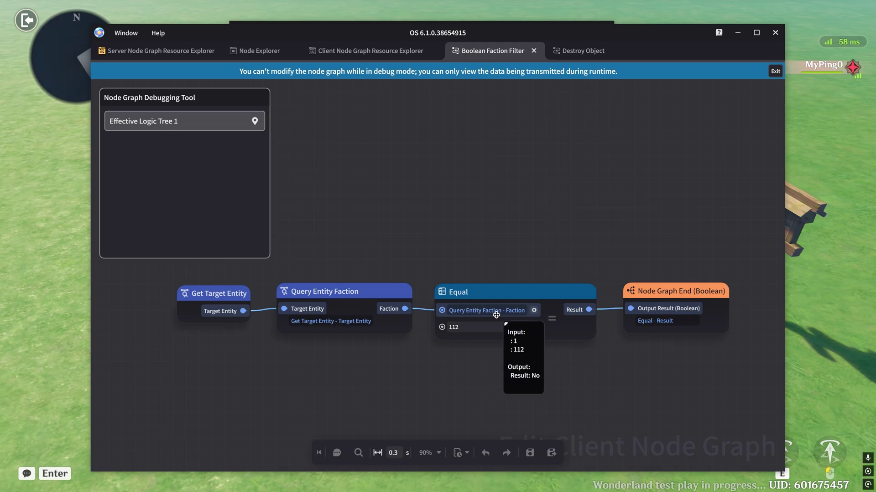
mouse_move(687, 307)
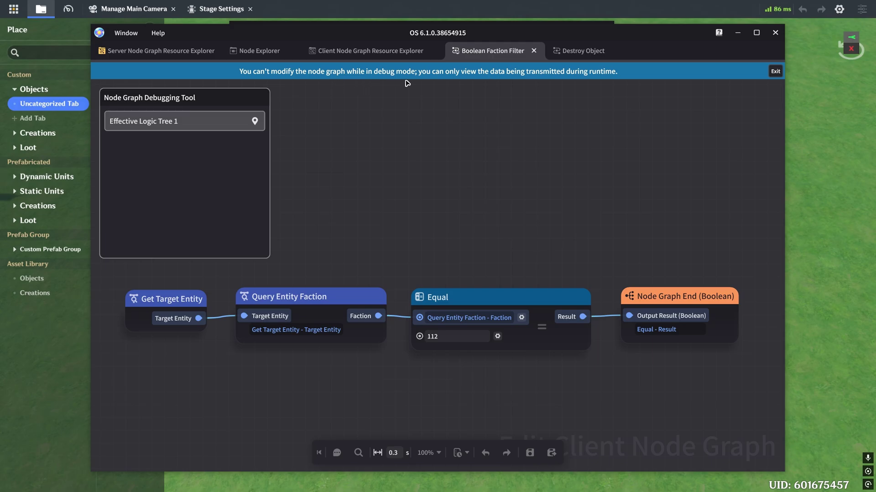
- Exit debug mode and set the second input of the filter graph's Equal node to 1
left_click(511, 334)
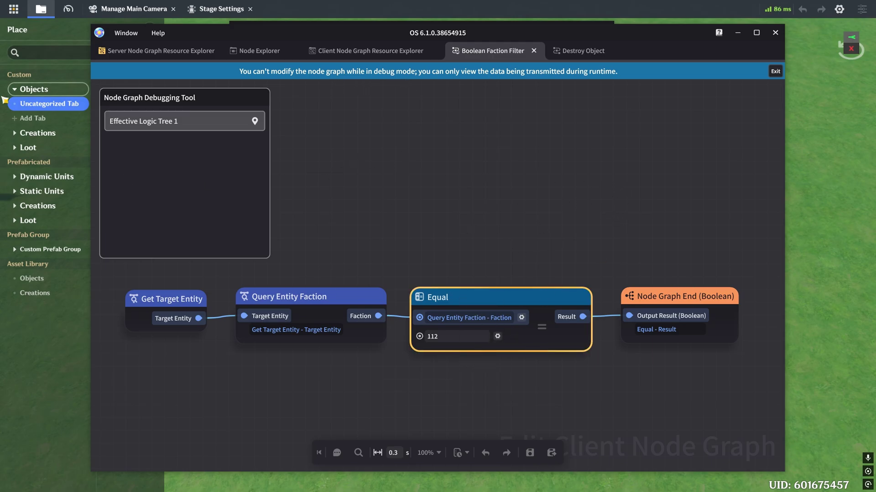
left_click(472, 209)
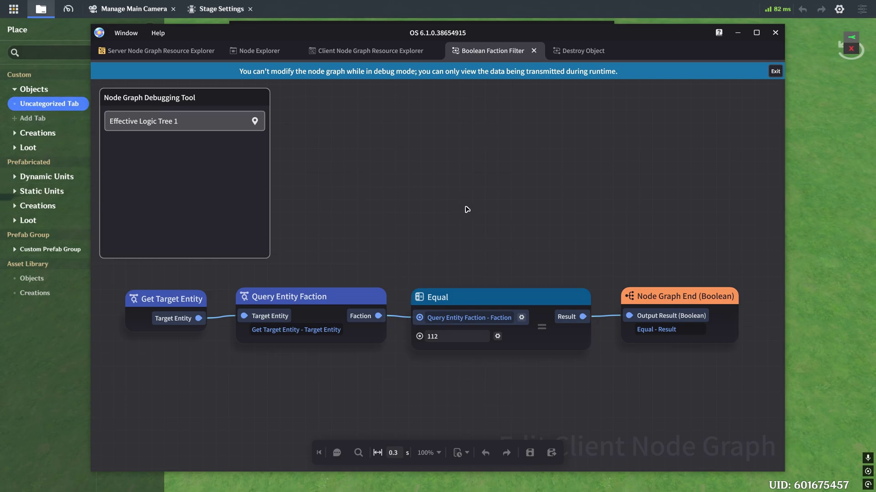
key("Escape")
scroll(423, 162, "down", 3)
left_click_drag(211, 219, 665, 348)
left_click(458, 207)
scroll(458, 240, "up", 3)
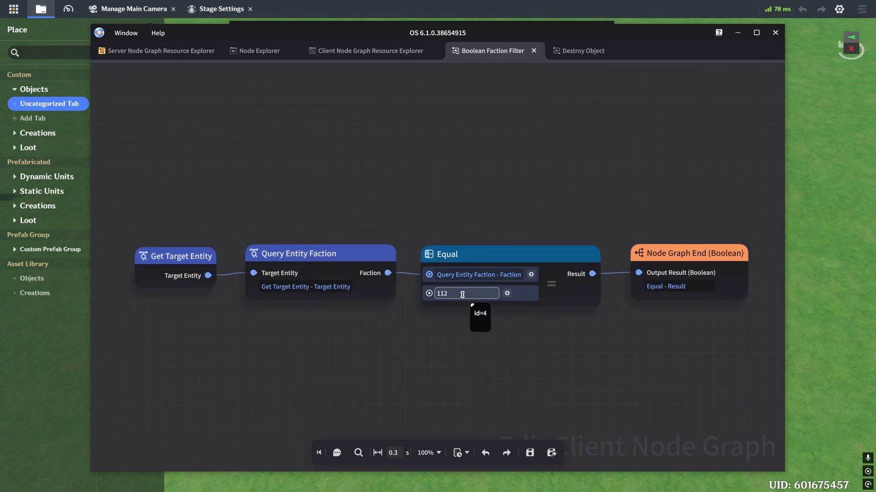
left_click(462, 293)
type("1")
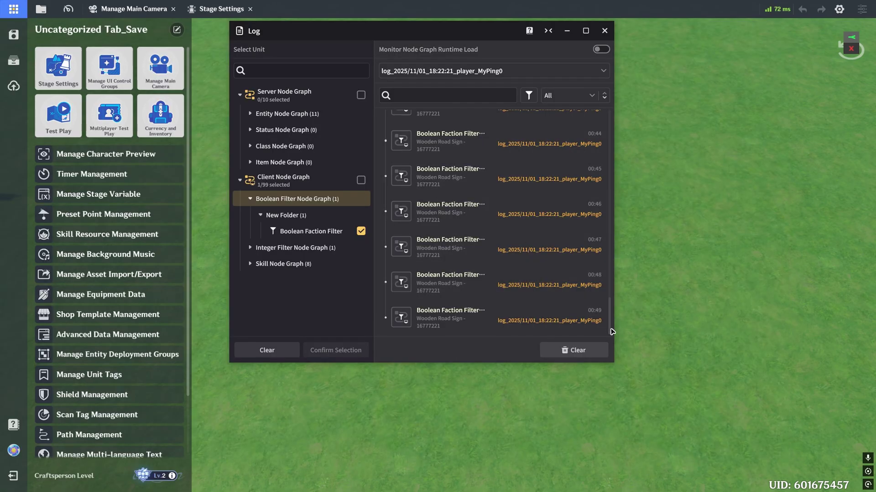
- Clear the log and test-play the stage again, moving the character around the wooden road sign
left_click(591, 356)
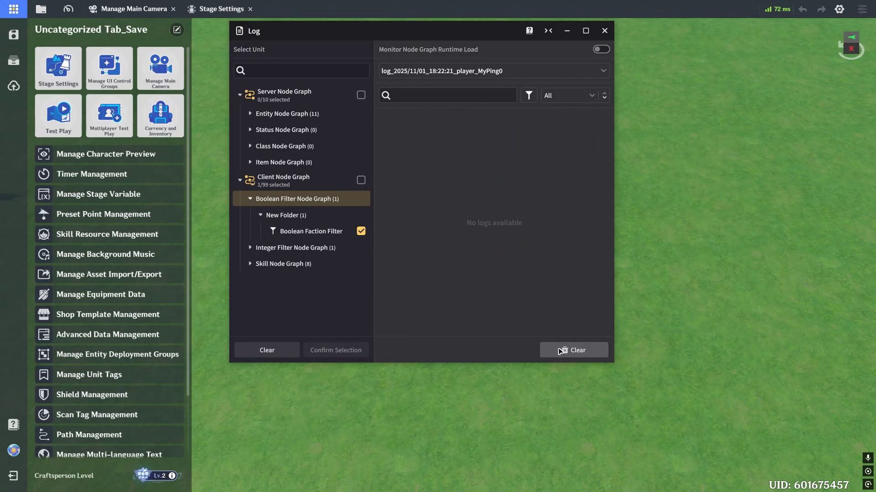
left_click(58, 113)
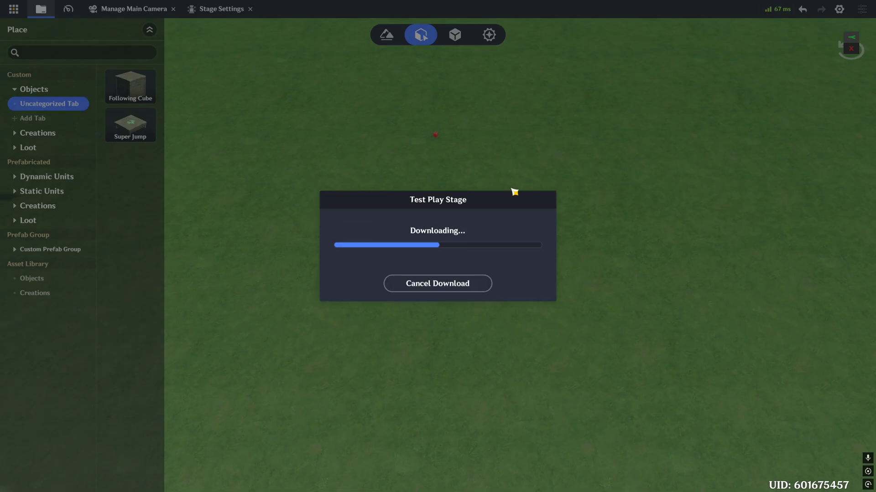
key("w")
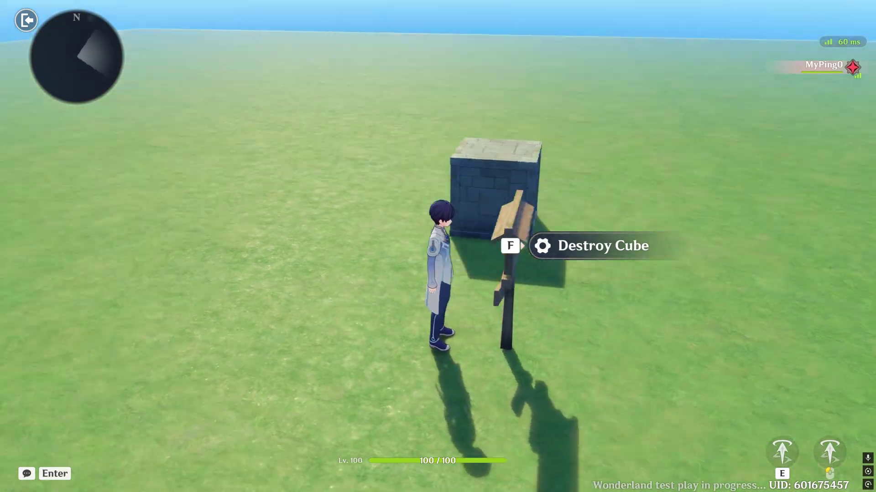
key("s")
key("w")
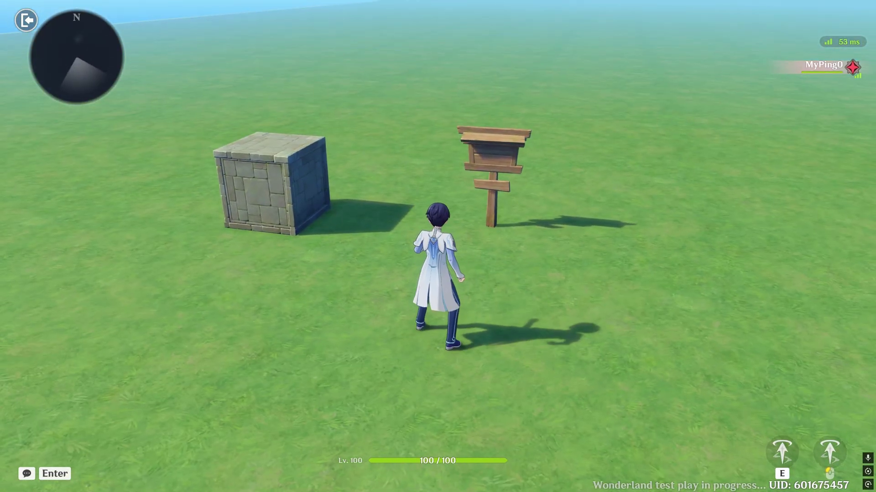
- Open the latest Boolean Faction Filter log entry in debug mode and inspect the filter graph's runtime data
key("alt+Tab")
left_click(505, 248)
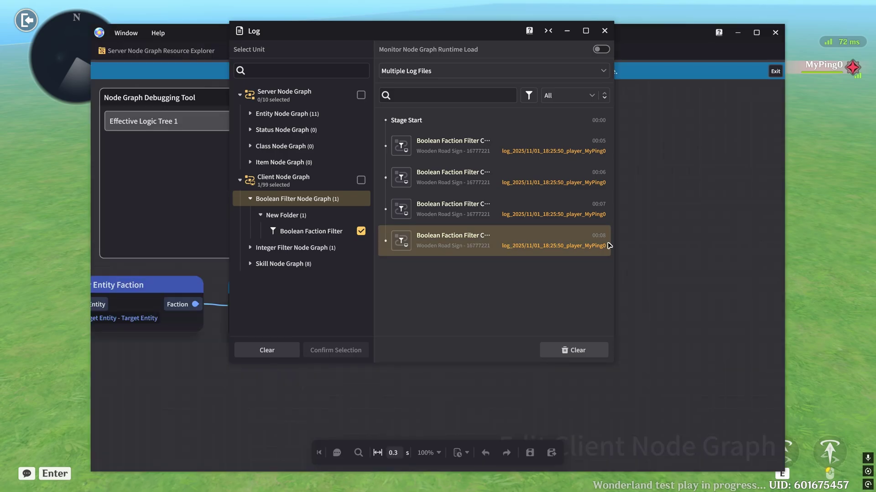
left_click(624, 243)
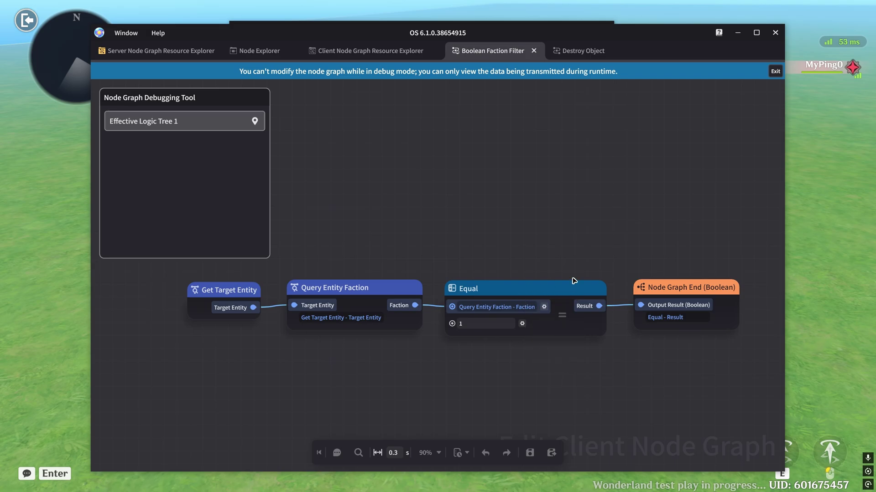
mouse_move(673, 288)
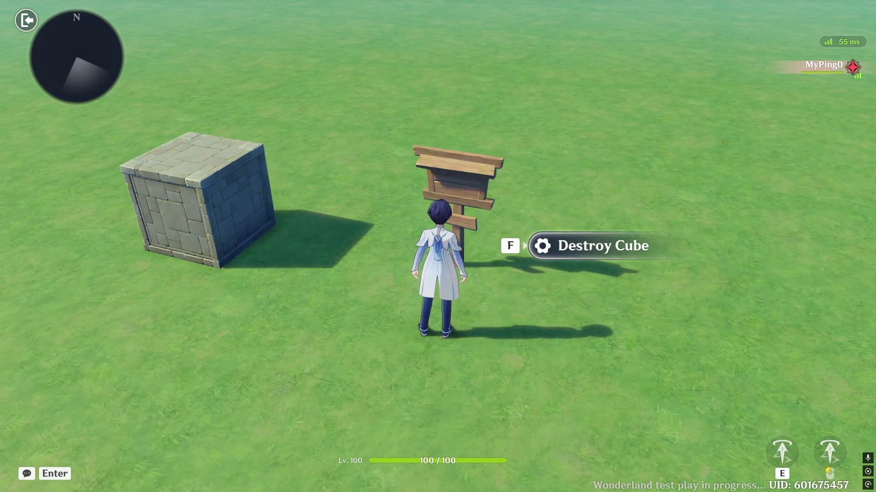
- Return to the test play and move the character around the wooden road sign to check its Destroy Cube tab
mouse_move(438, 246)
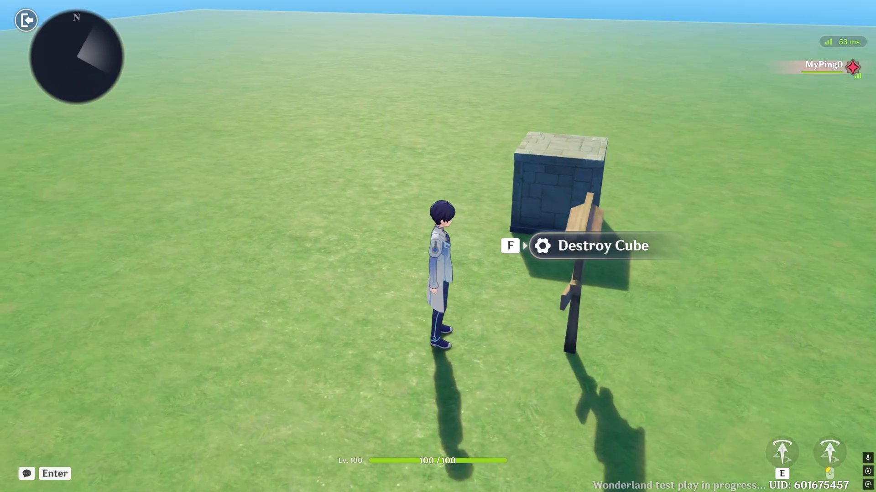
key("a")
key("w")
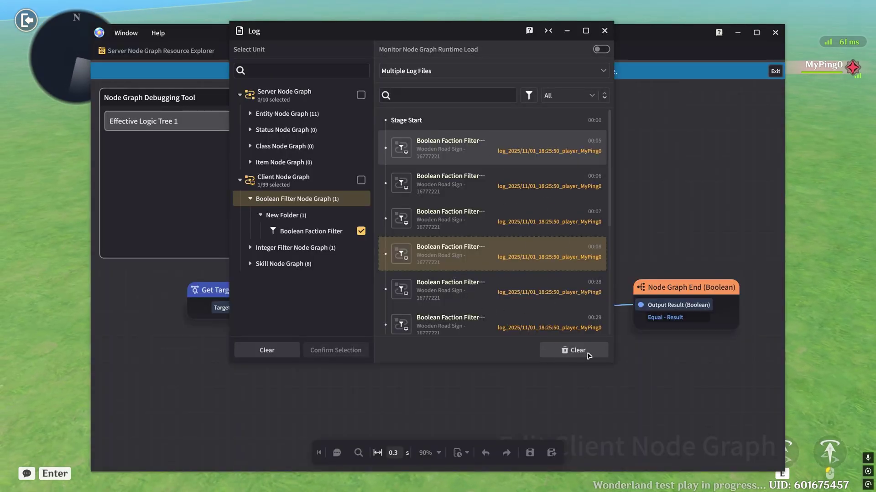
- Clear the log and make it track the Destroy Object entity node graph instead of Boolean Faction Filter
left_click(575, 350)
left_click(256, 114)
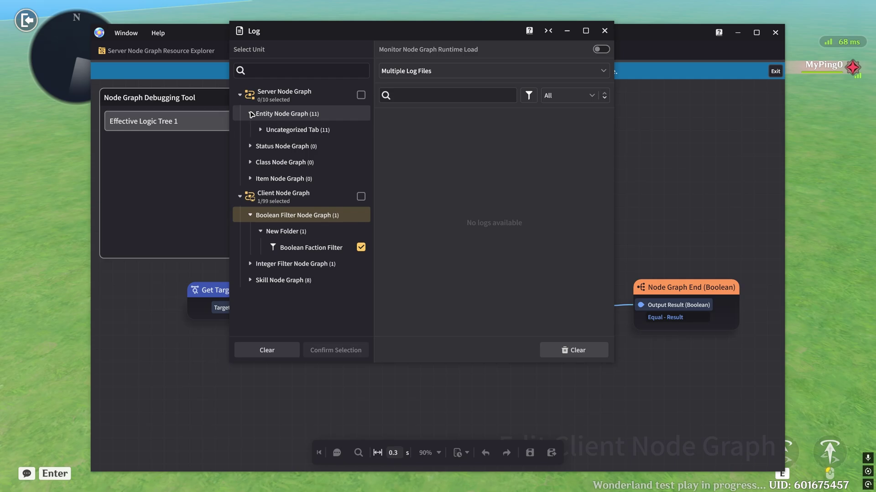
left_click(260, 130)
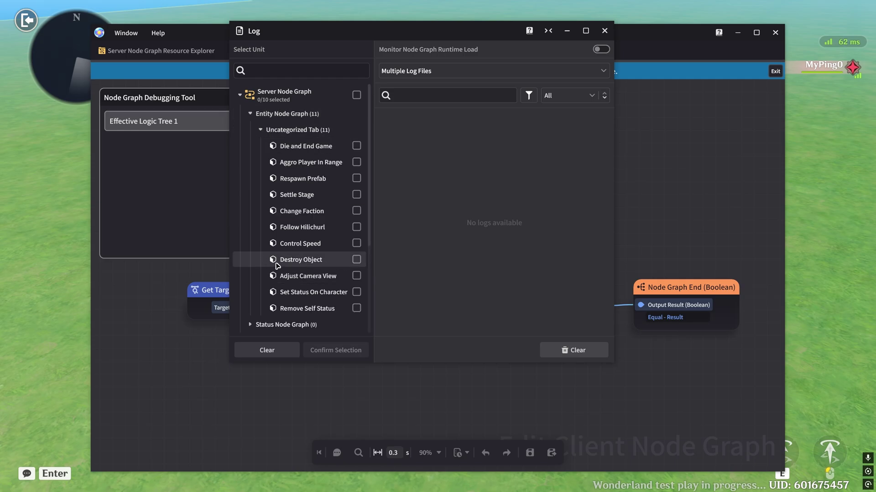
left_click(356, 260)
left_click(338, 351)
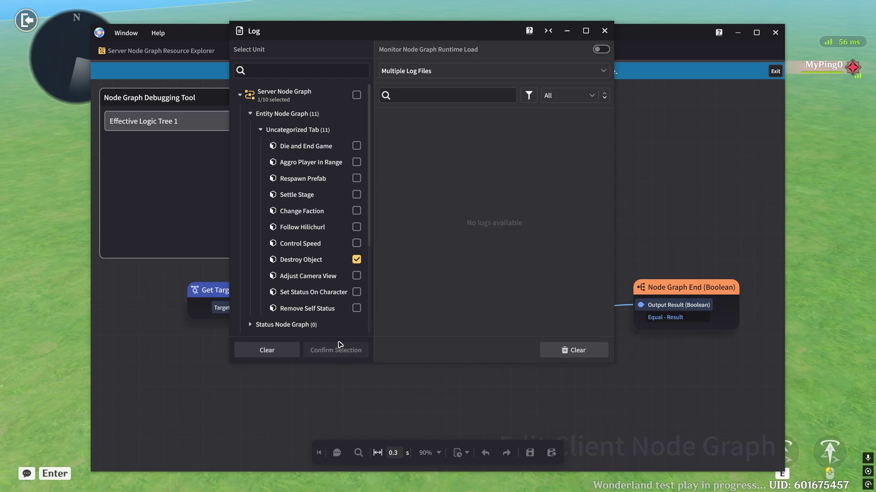
scroll(332, 279, "down", 4)
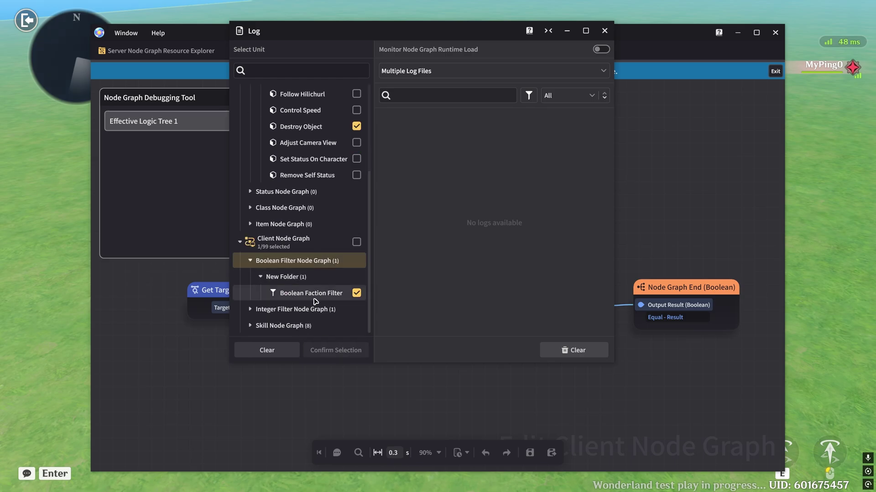
left_click(356, 292)
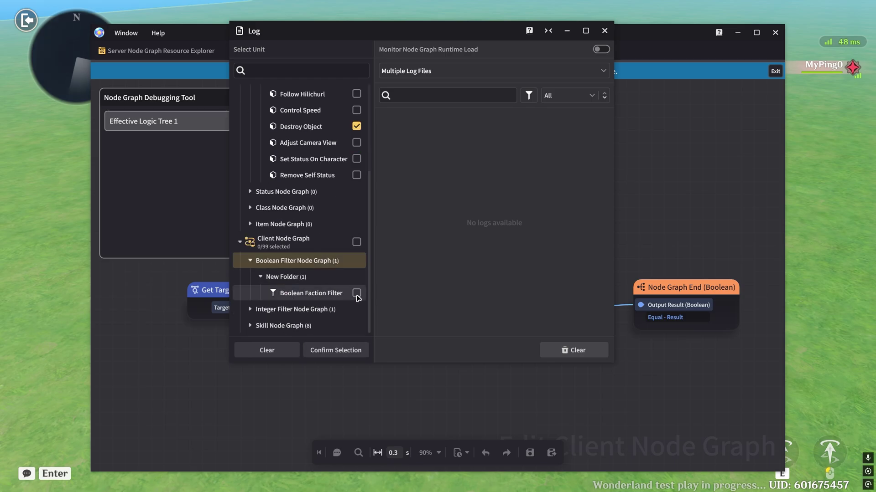
left_click(337, 351)
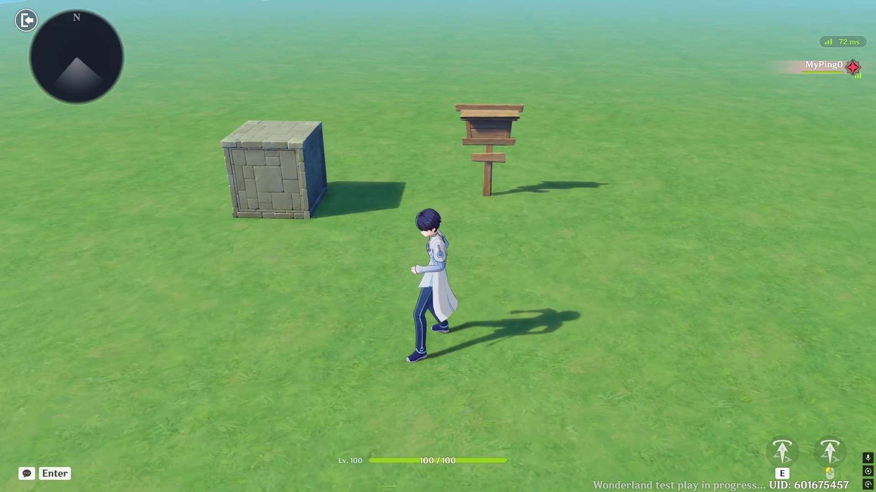
- Walk the character up to the road sign in the test play, trigger Destroy Cube and return to the log
key("w")
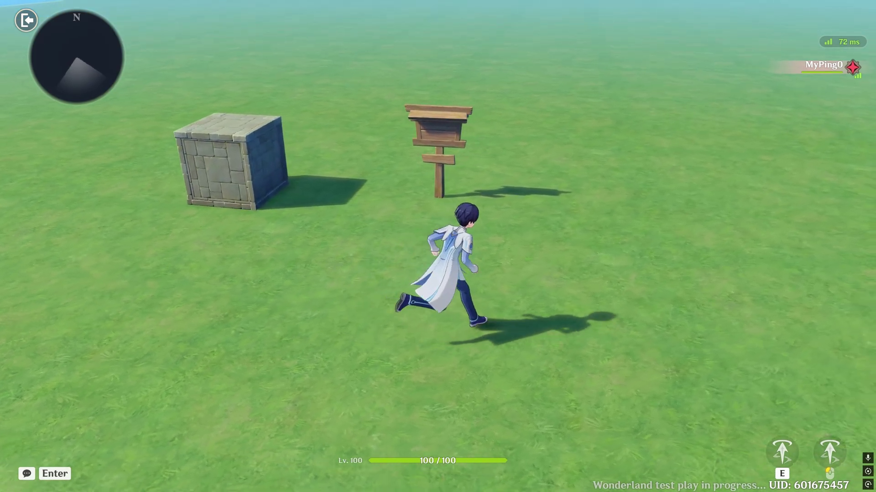
key("w")
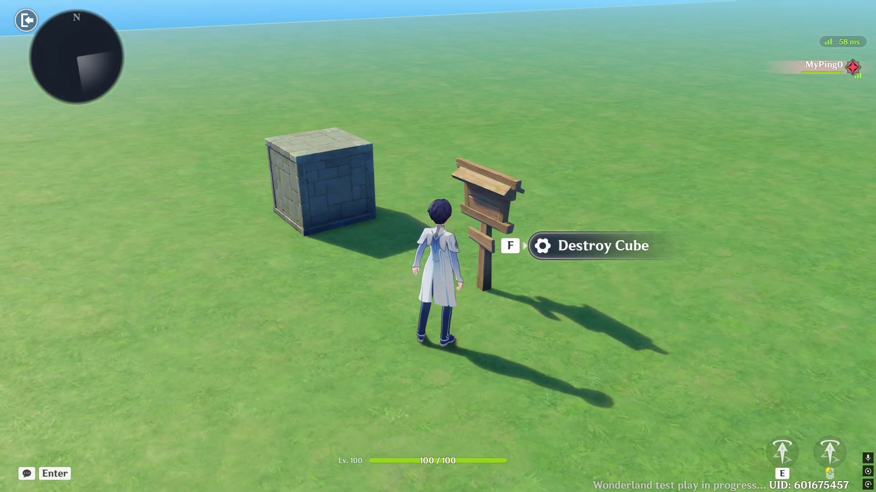
key("f")
key("alt+Tab")
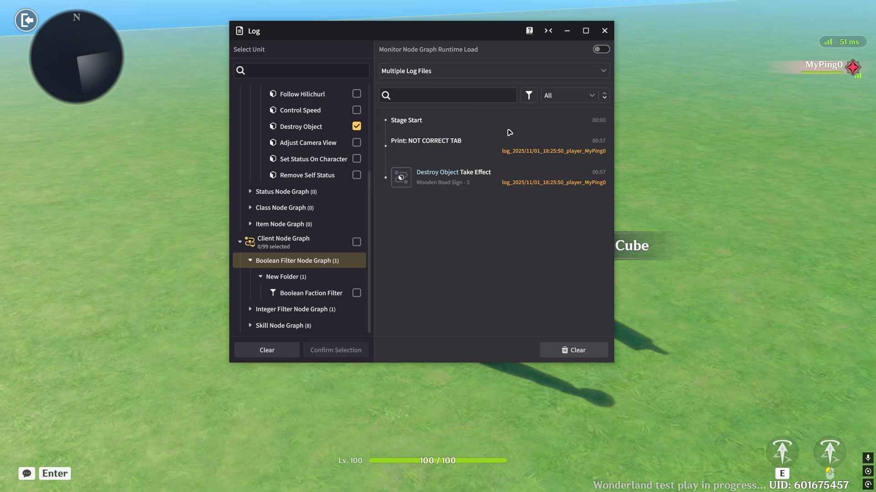
- Open the Destroy Object log entry in debug mode and inspect the When Tab Is Selected, Equal and Double Branch nodes' runtime values
left_click(428, 181)
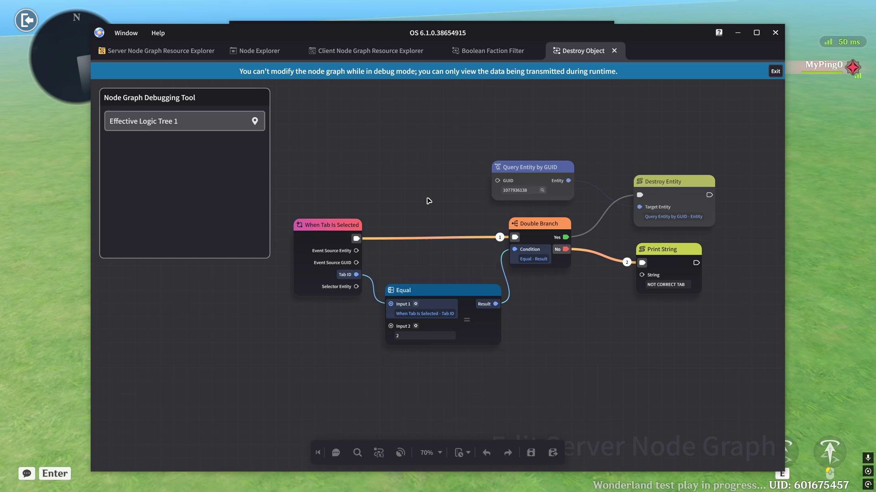
scroll(429, 201, "up", 1)
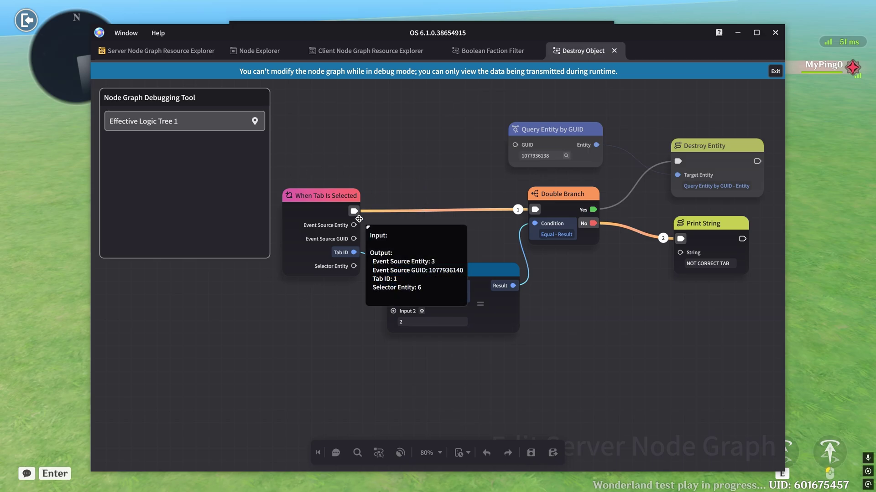
mouse_move(585, 194)
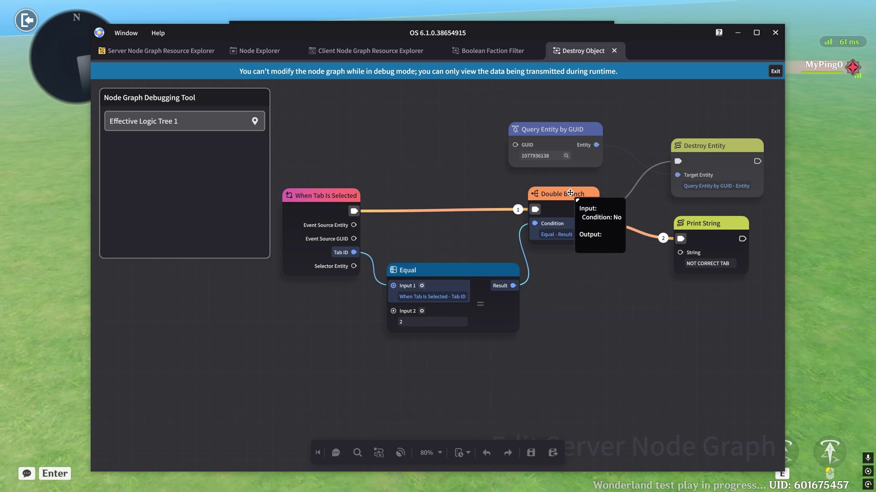
scroll(638, 160, "down", 1)
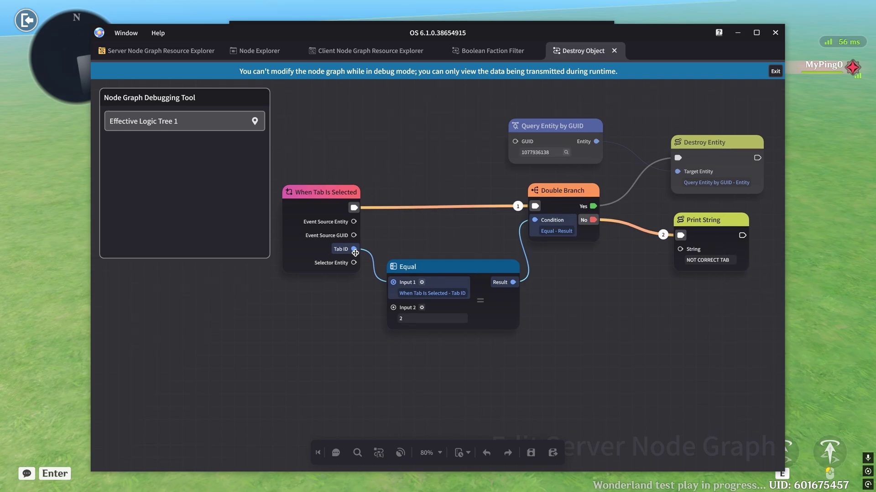
mouse_move(406, 281)
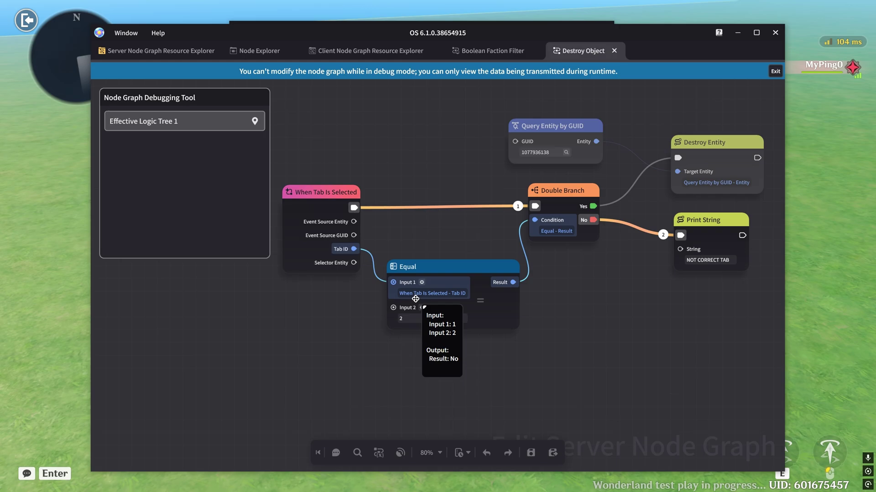
mouse_move(335, 253)
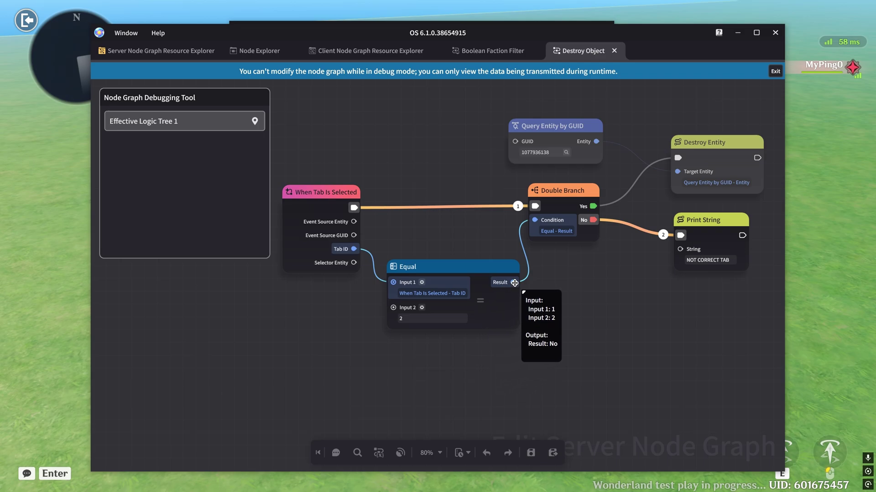
mouse_move(554, 205)
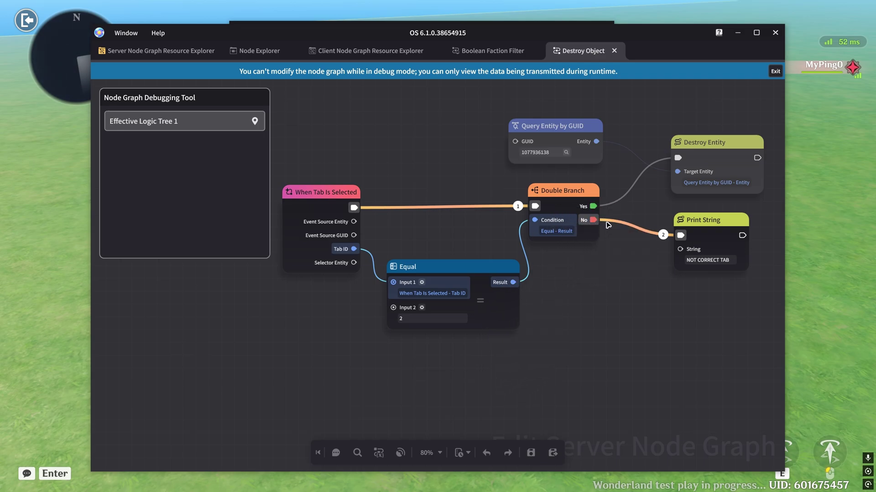
mouse_move(698, 242)
- Examine the numbered execution path through the Double Branch node and its Yes and No outputs in the Destroy Object graph
scroll(531, 196, "up", 4)
scroll(536, 196, "down", 4)
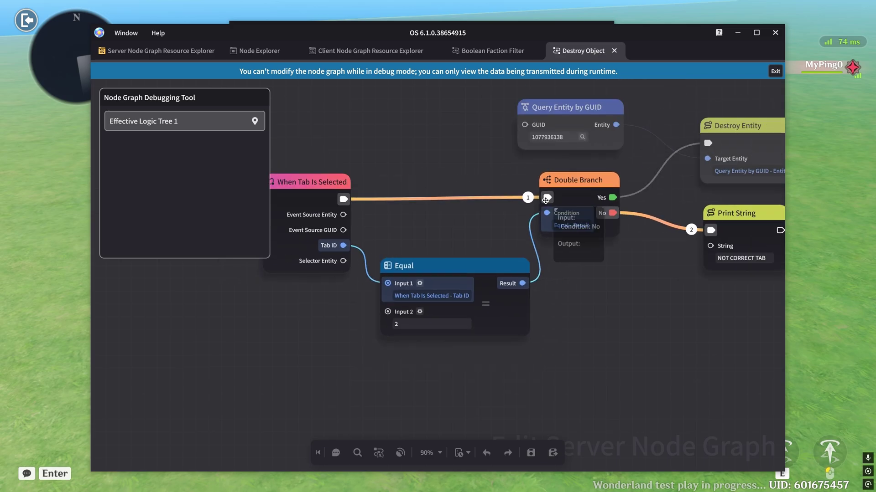
scroll(522, 225, "up", 1)
scroll(523, 225, "down", 1)
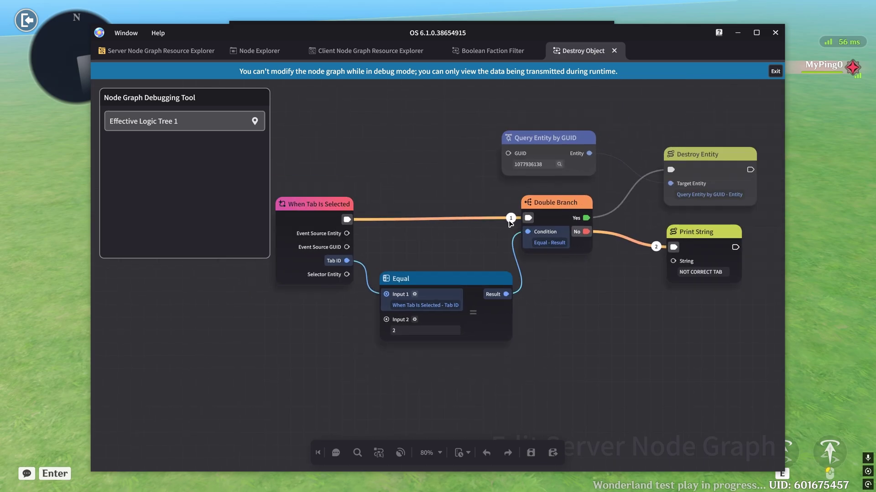
mouse_move(567, 226)
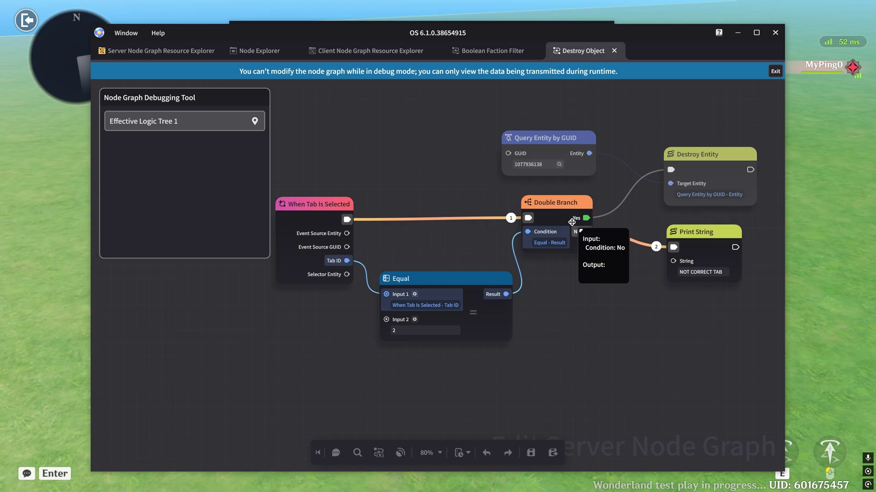
middle_click_drag(642, 217, 559, 218)
left_click_drag(559, 218, 524, 217)
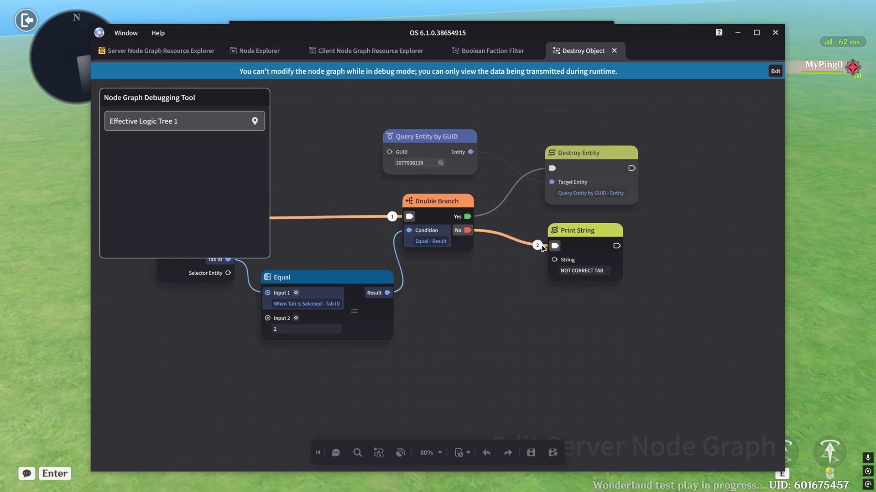
scroll(569, 244, "up", 3)
scroll(568, 241, "down", 1)
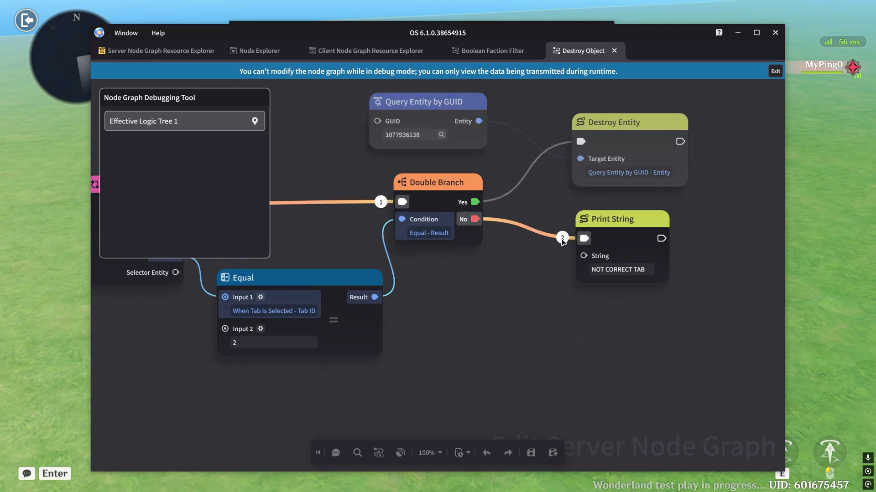
scroll(522, 249, "down", 1)
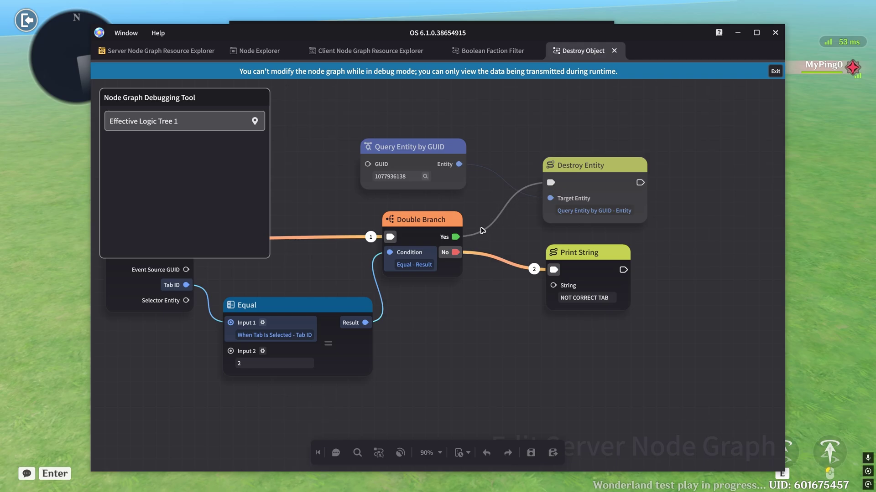
scroll(439, 202, "down", 2)
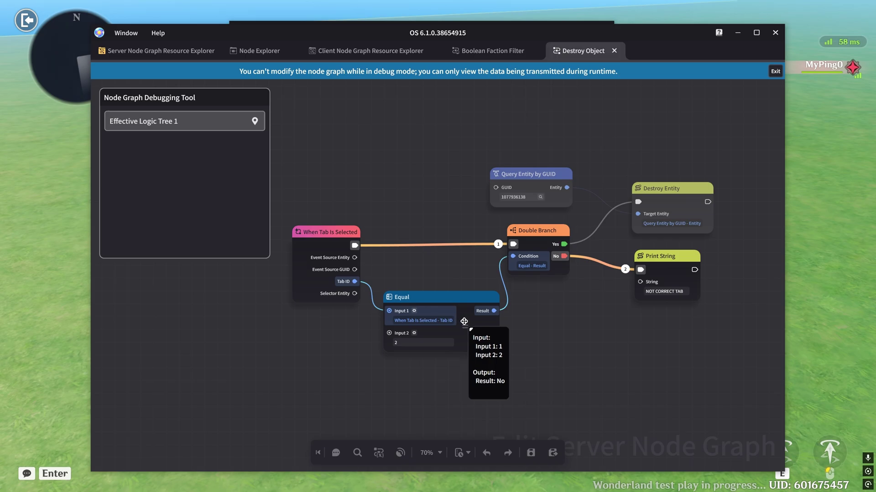
- Inspect the runtime inputs and outputs of the Print String and Equal nodes in the Destroy Object graph
mouse_move(561, 257)
mouse_move(674, 269)
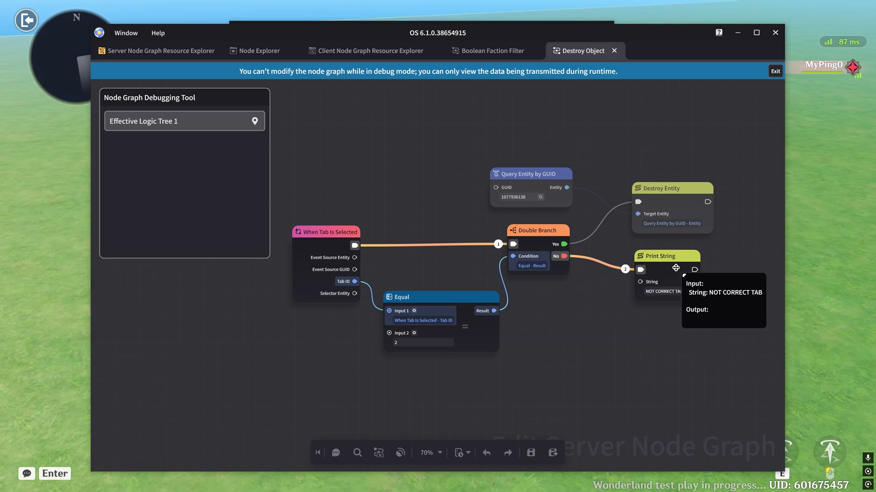
mouse_move(460, 317)
scroll(439, 319, "up", 3)
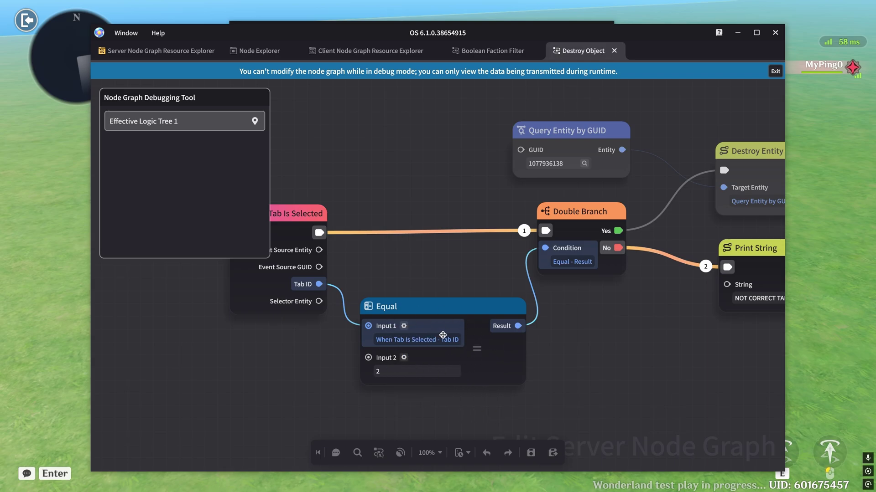
mouse_move(495, 313)
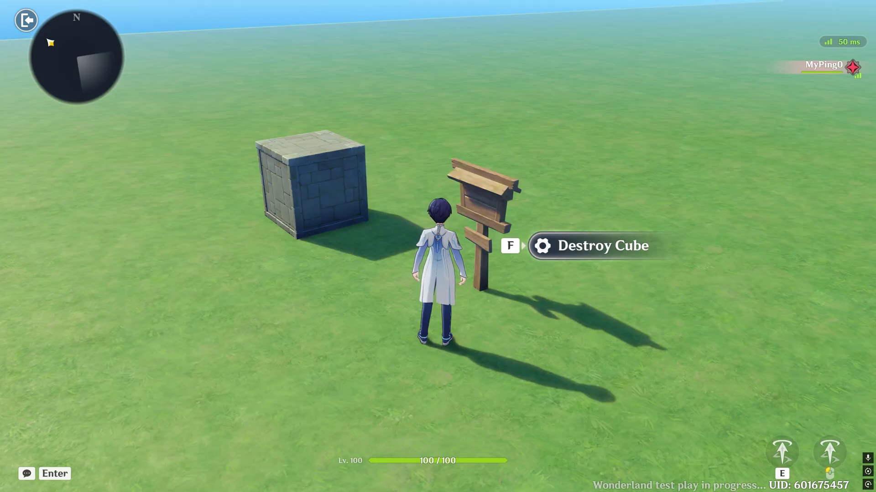
- Leave the test play and set the second input of the Destroy Object graph's Equal node to 1
key("Escape")
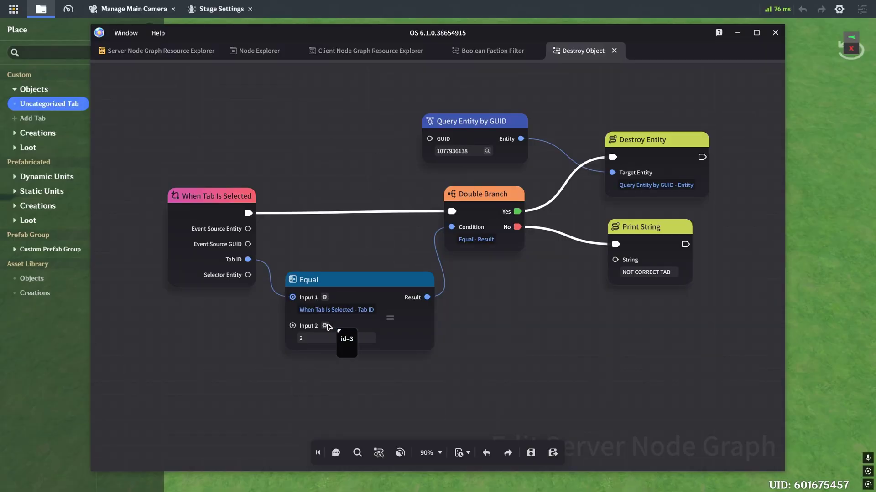
left_click(308, 338)
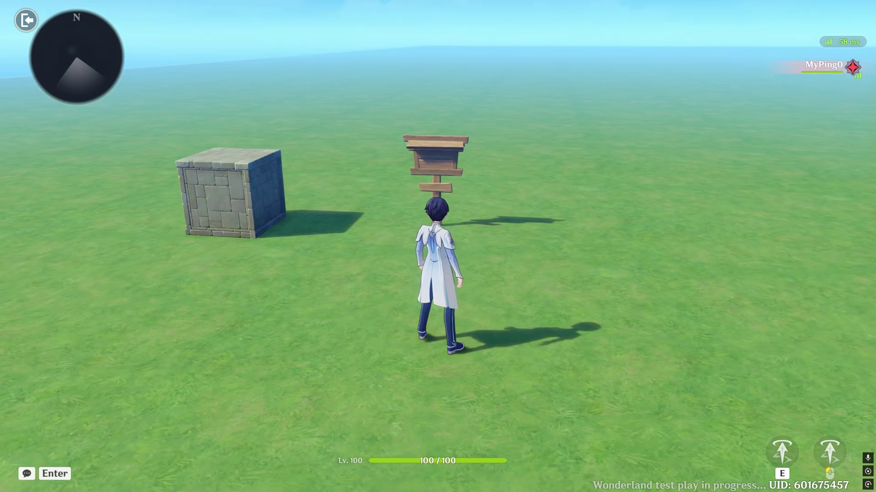
- Test-play the stage again, walk the character to the road sign and trigger Destroy Cube
key("w")
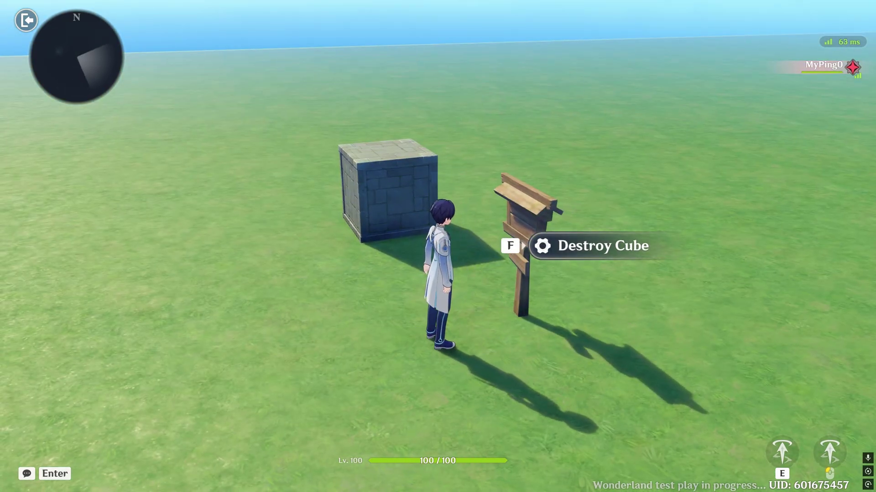
key("f")
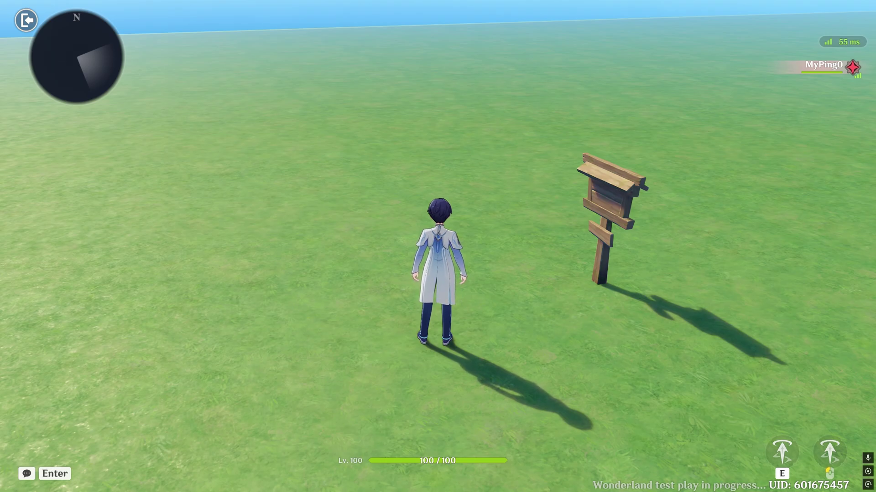
mouse_move(438, 246)
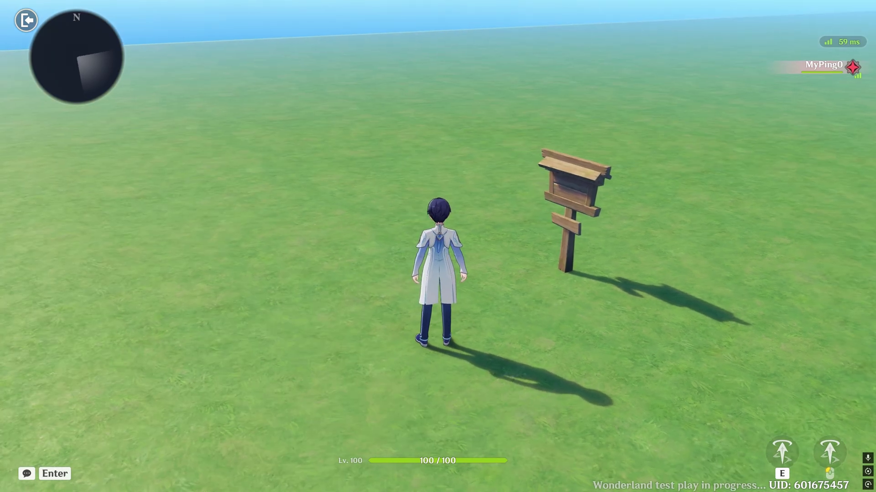
- Open the new Destroy Object log entry in debug mode and inspect the execution path and the Equal node's runtime values
key("alt+Tab")
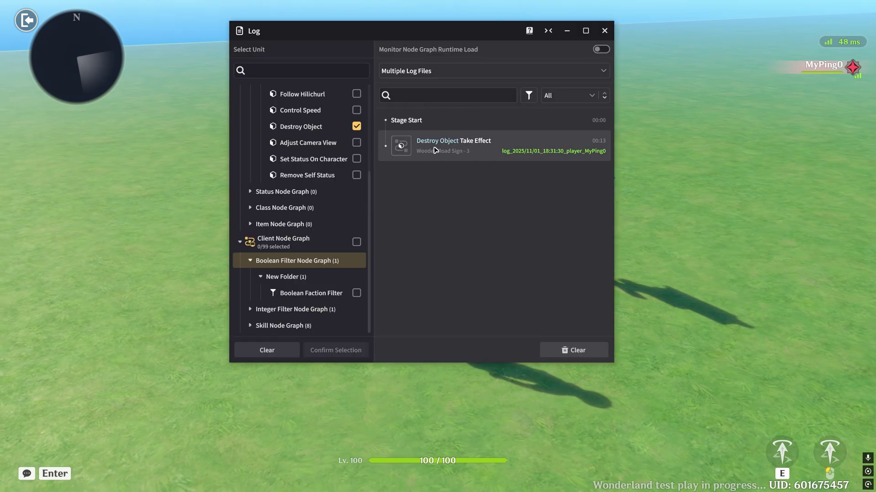
left_click(435, 150)
left_click(629, 219)
middle_click_drag(154, 310, 370, 242)
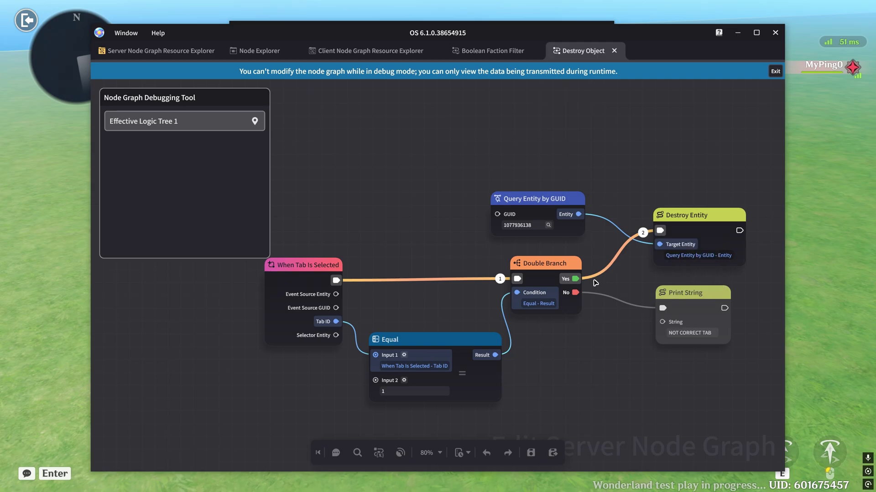
scroll(569, 309, "up", 1)
mouse_move(462, 334)
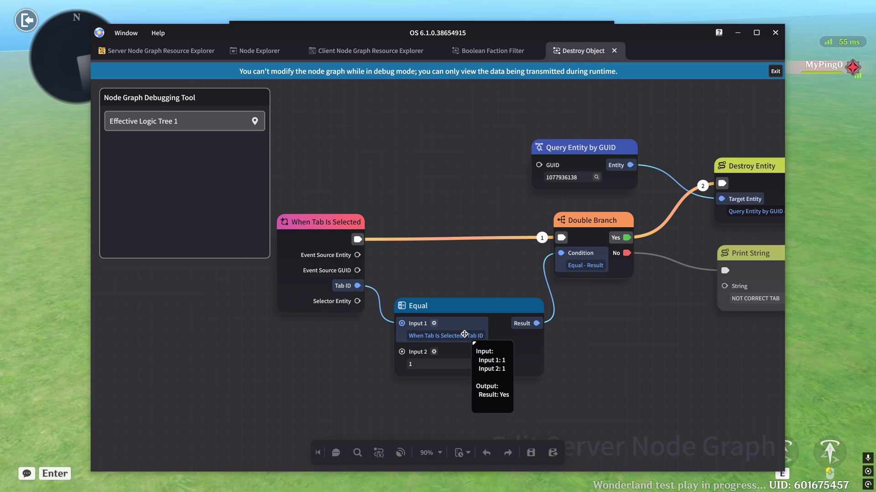
scroll(463, 337, "down", 2)
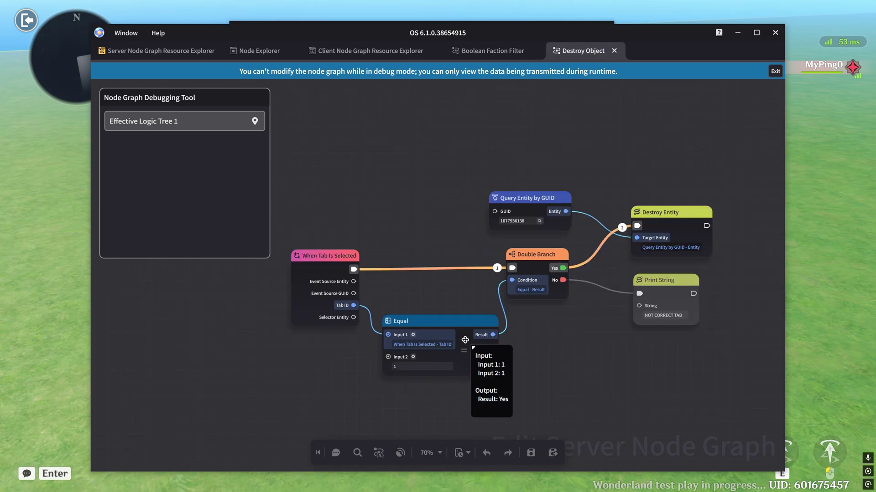